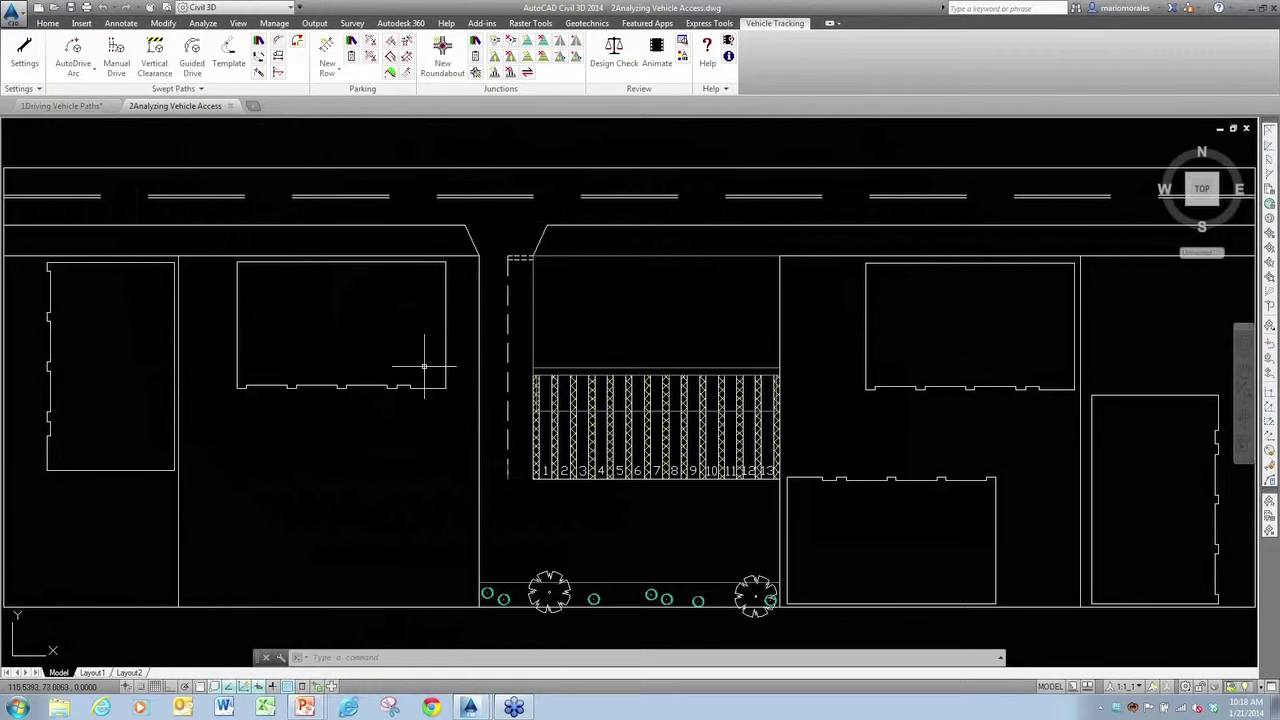
Step: Start AutoDrive Arc from its dropdown so the Drawing Settings dialog appears
click(76, 68)
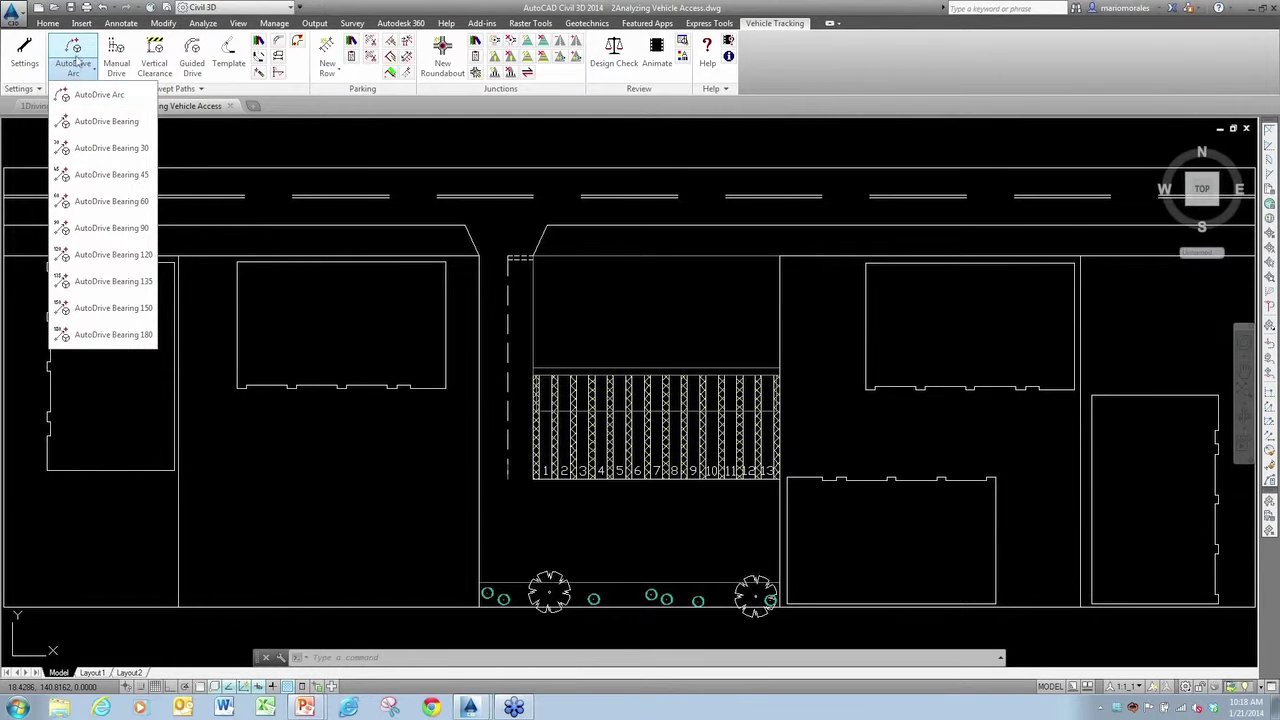
click(77, 52)
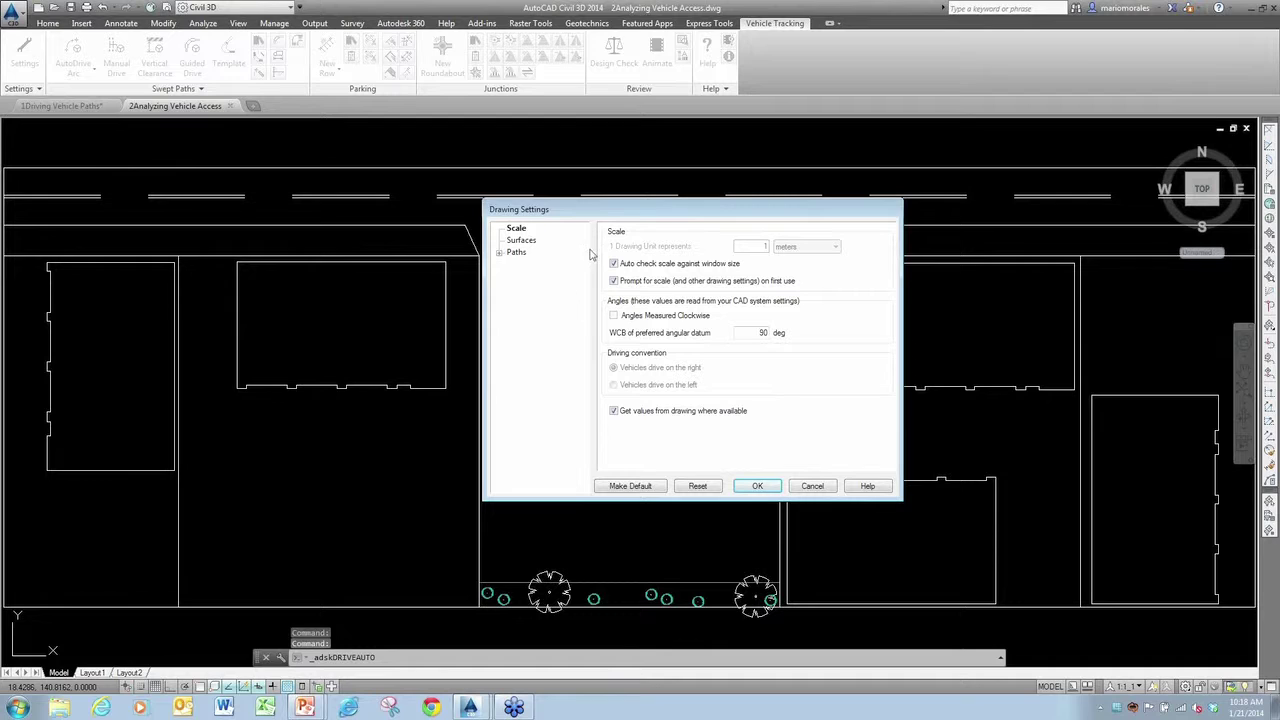
Step: Review the Surfaces page of Drawing Settings and accept the settings
click(521, 241)
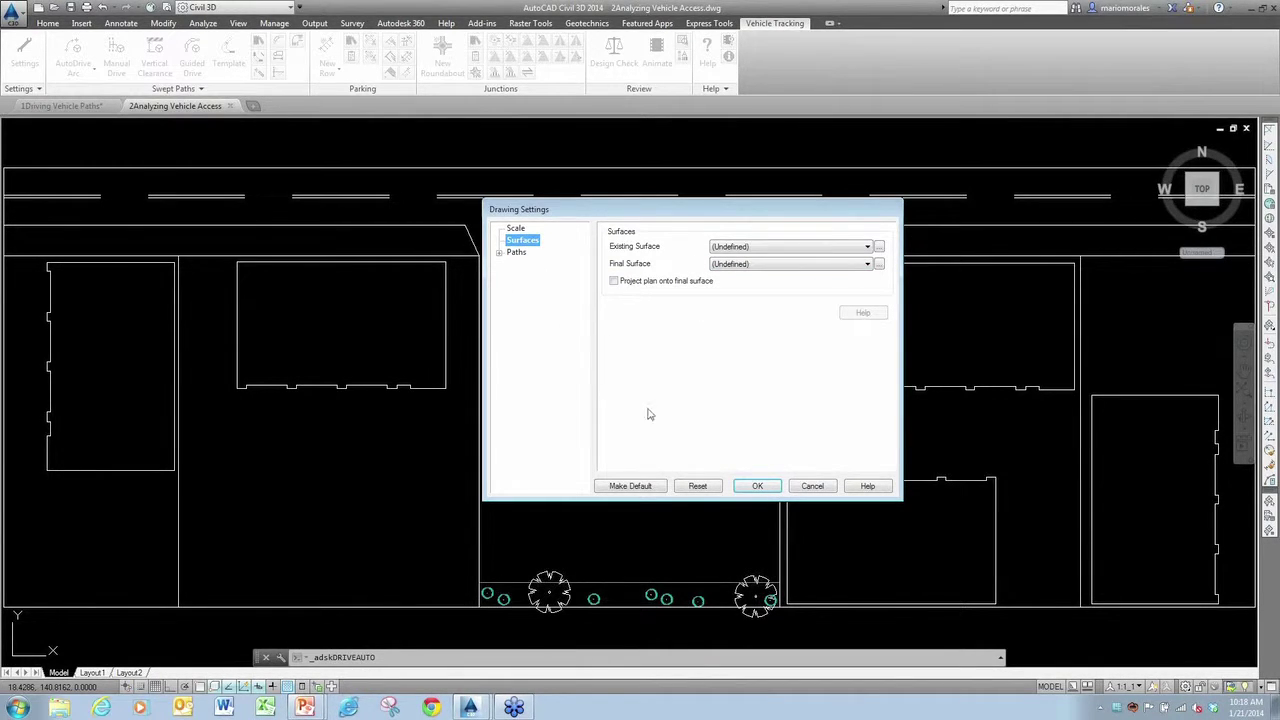
click(758, 487)
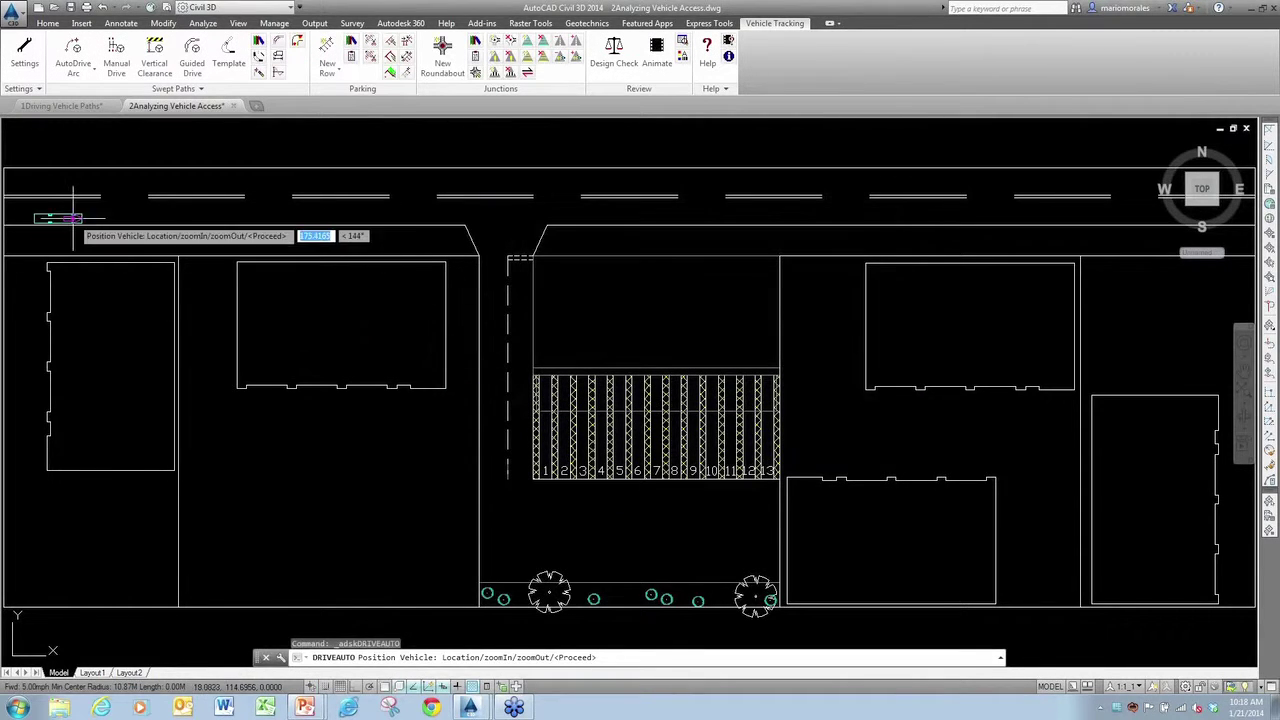
Step: Place the vehicle at the street's west end and switch it to the WB-67 Interstate Semi-Trailer
click(59, 211)
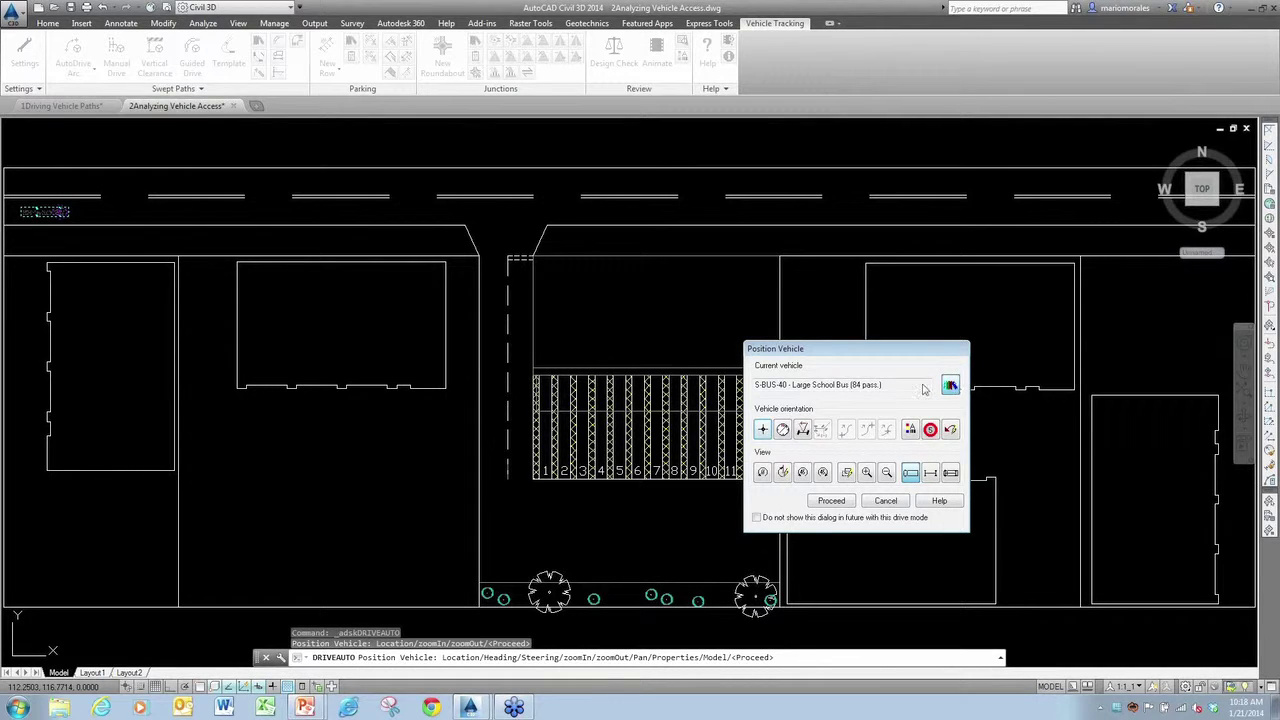
click(950, 385)
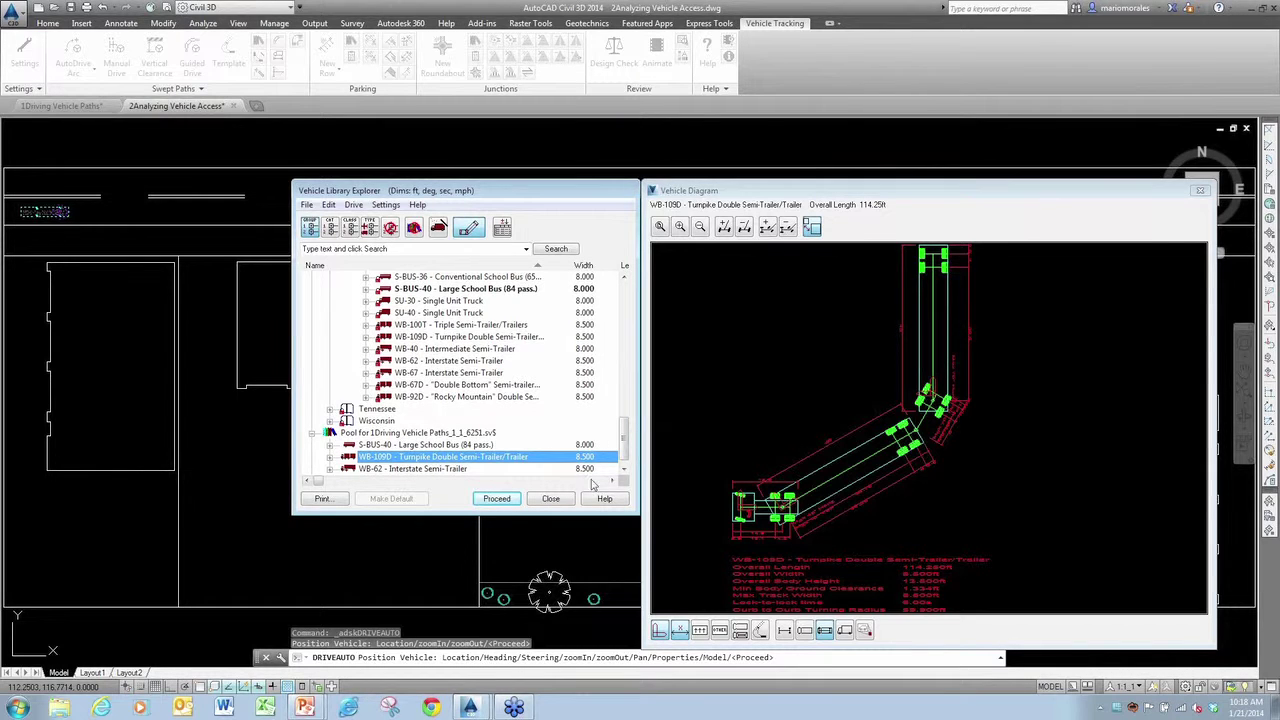
click(625, 472)
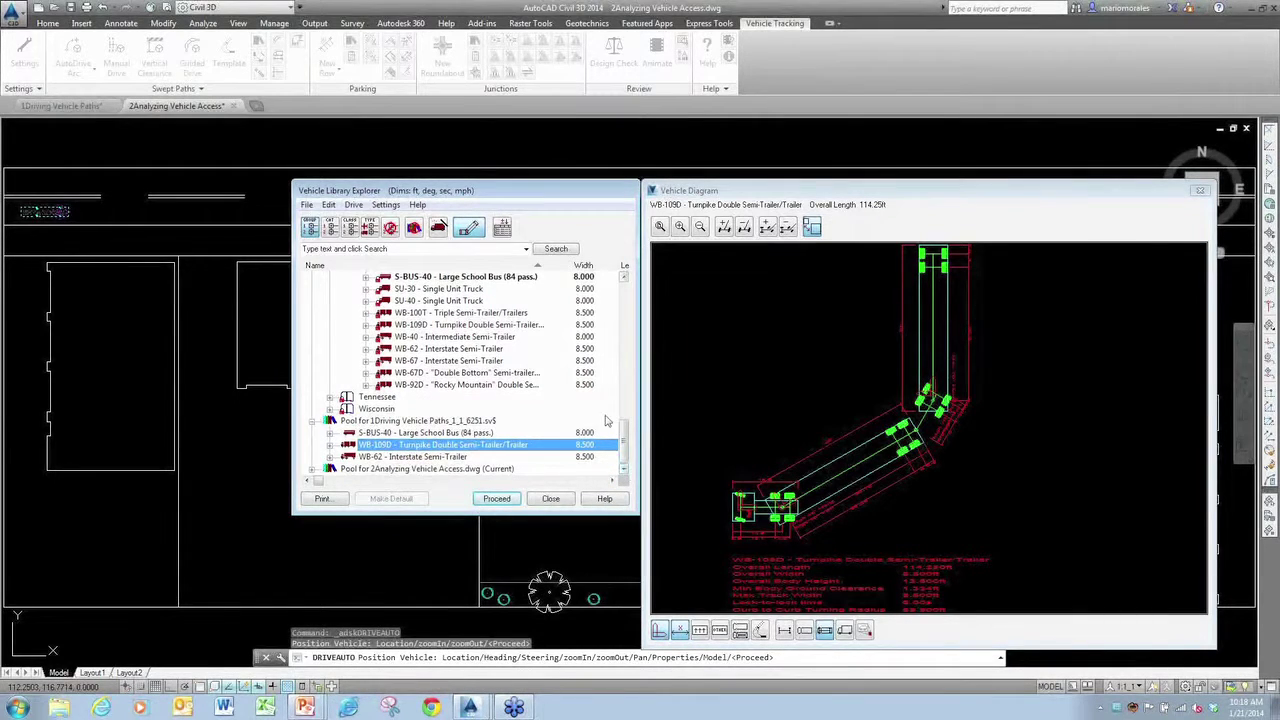
click(421, 362)
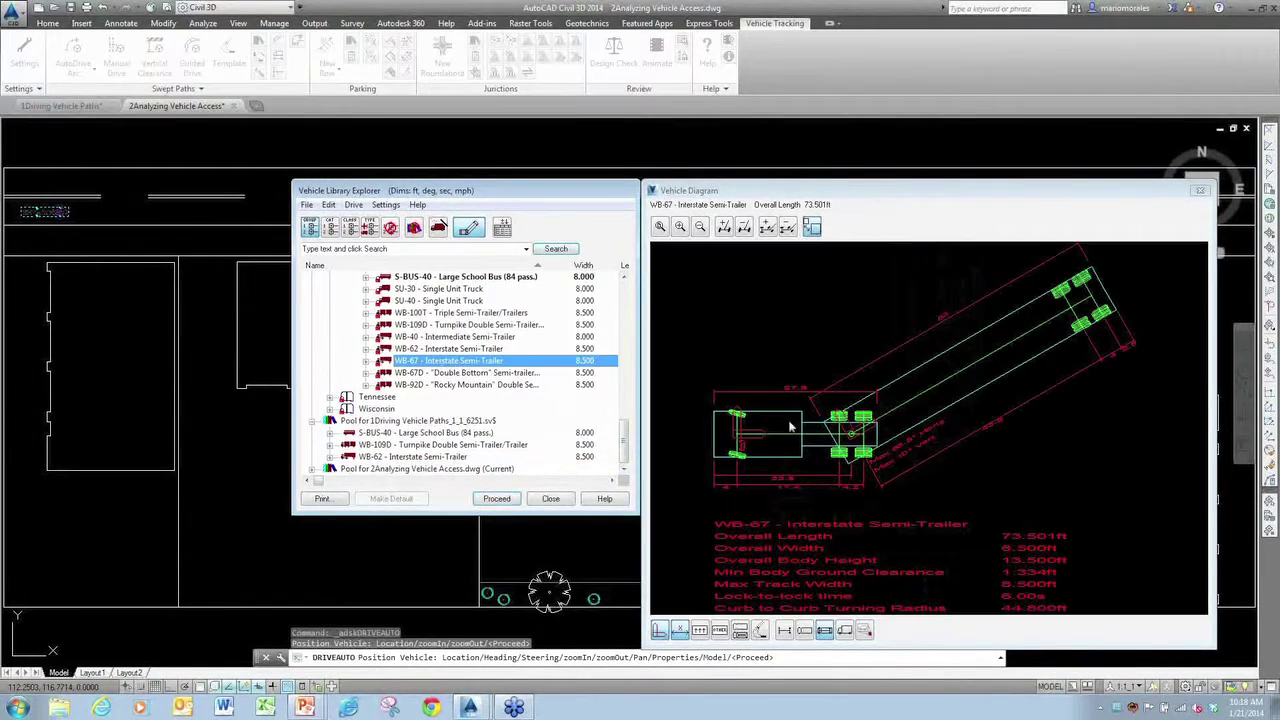
click(496, 499)
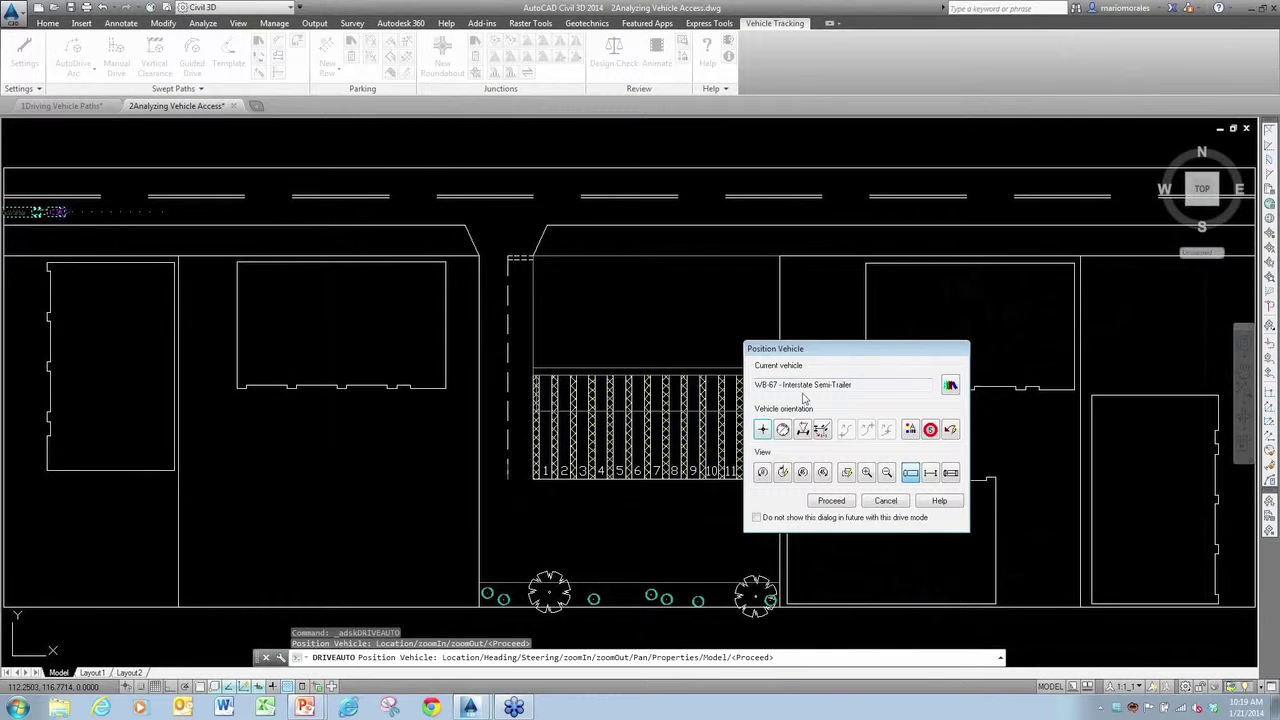
Step: Drive the semi-trailer east to the driveway and set its 90.00 turn onto a picked alignment bearing
click(830, 500)
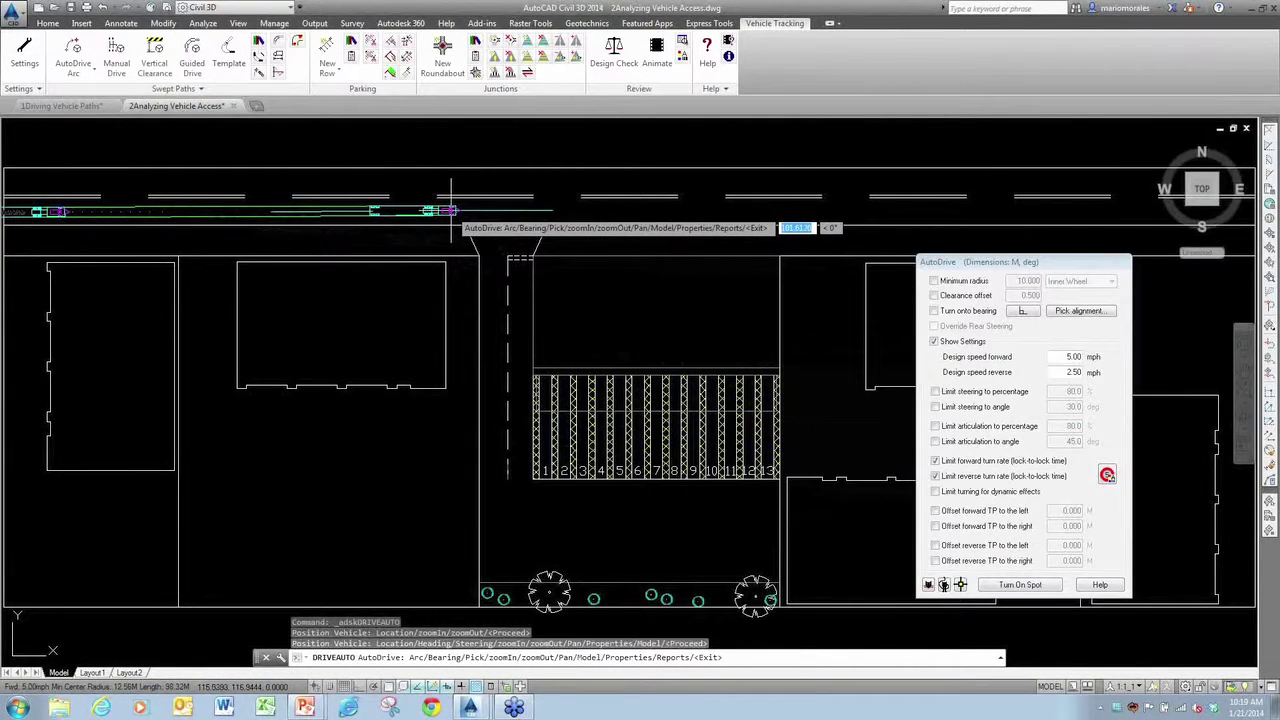
click(451, 205)
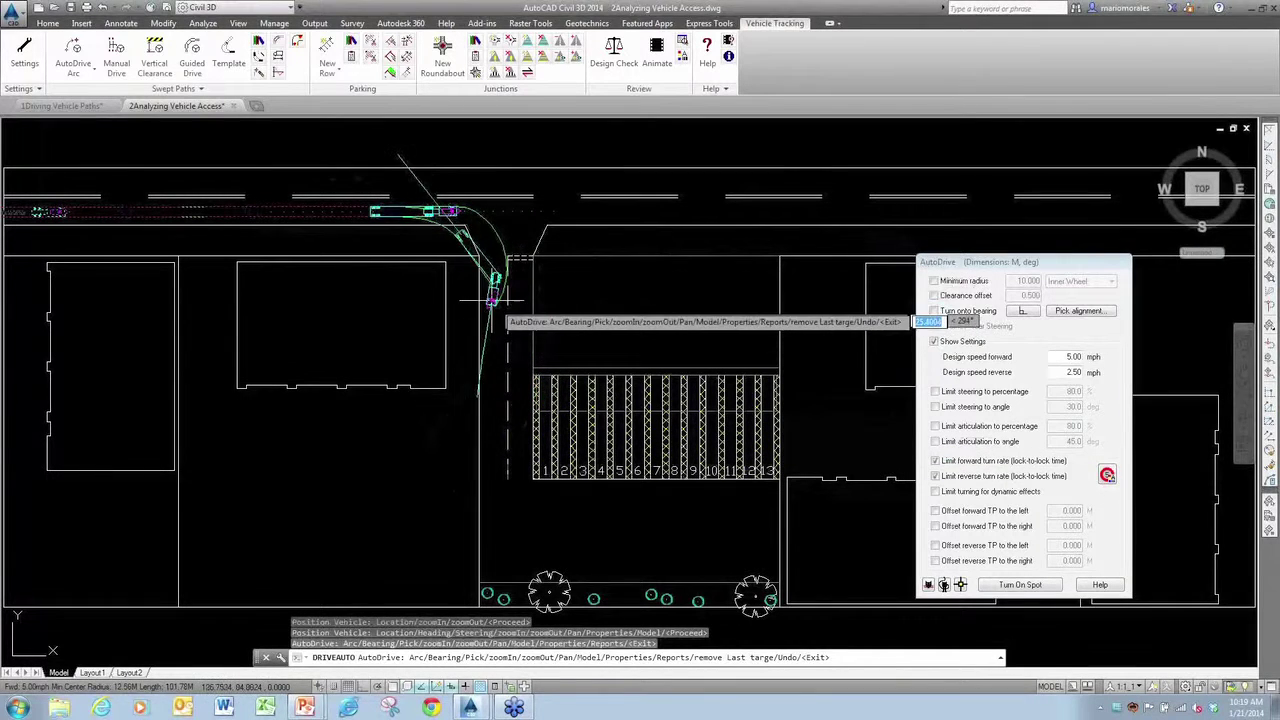
click(934, 311)
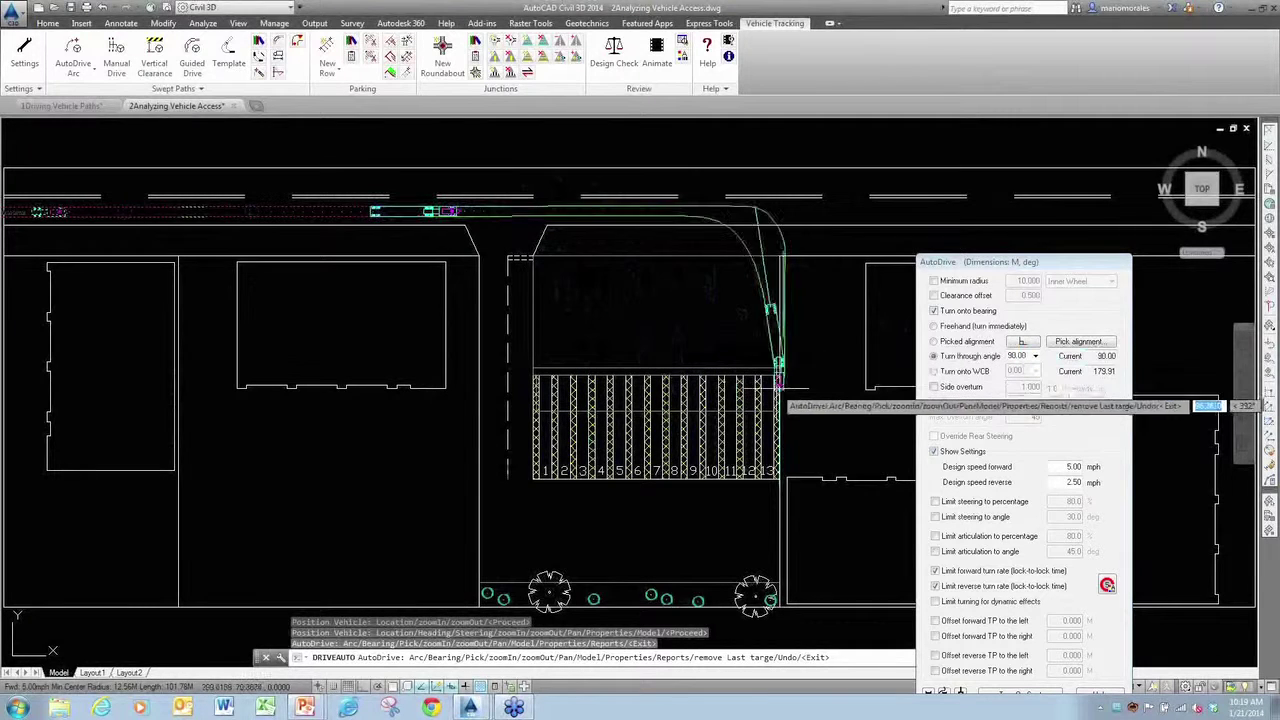
click(1035, 360)
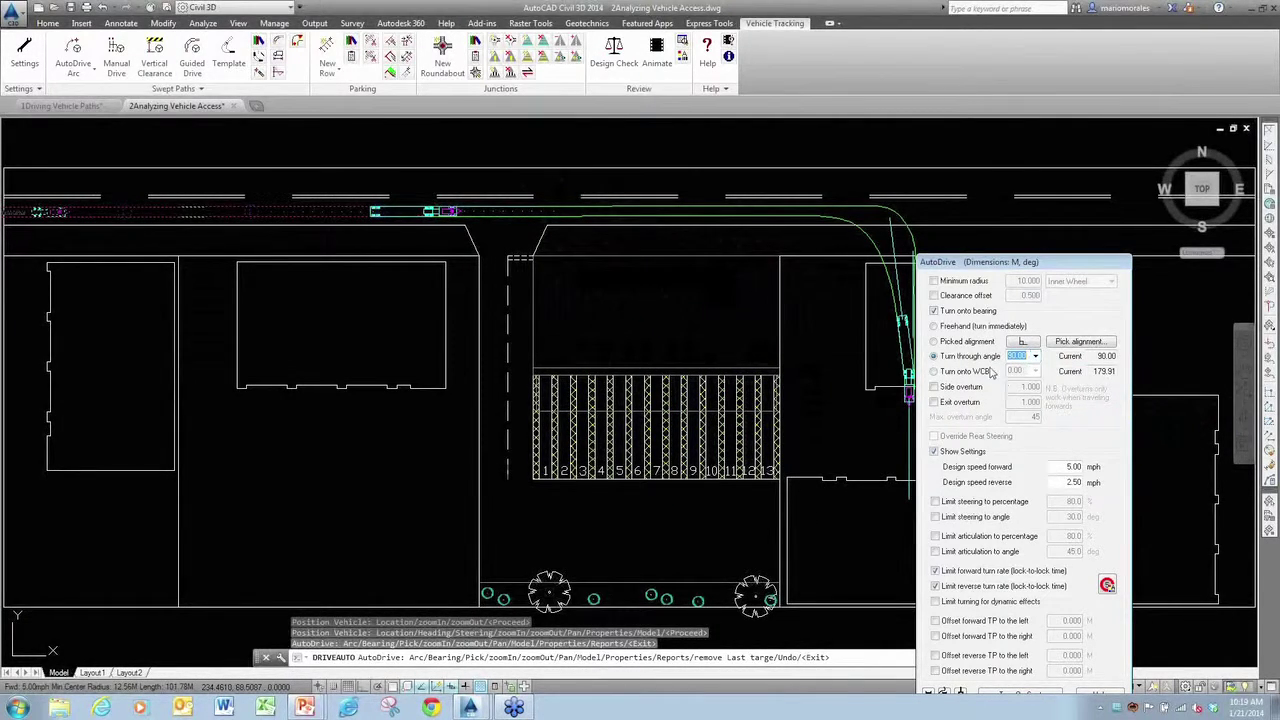
click(1077, 342)
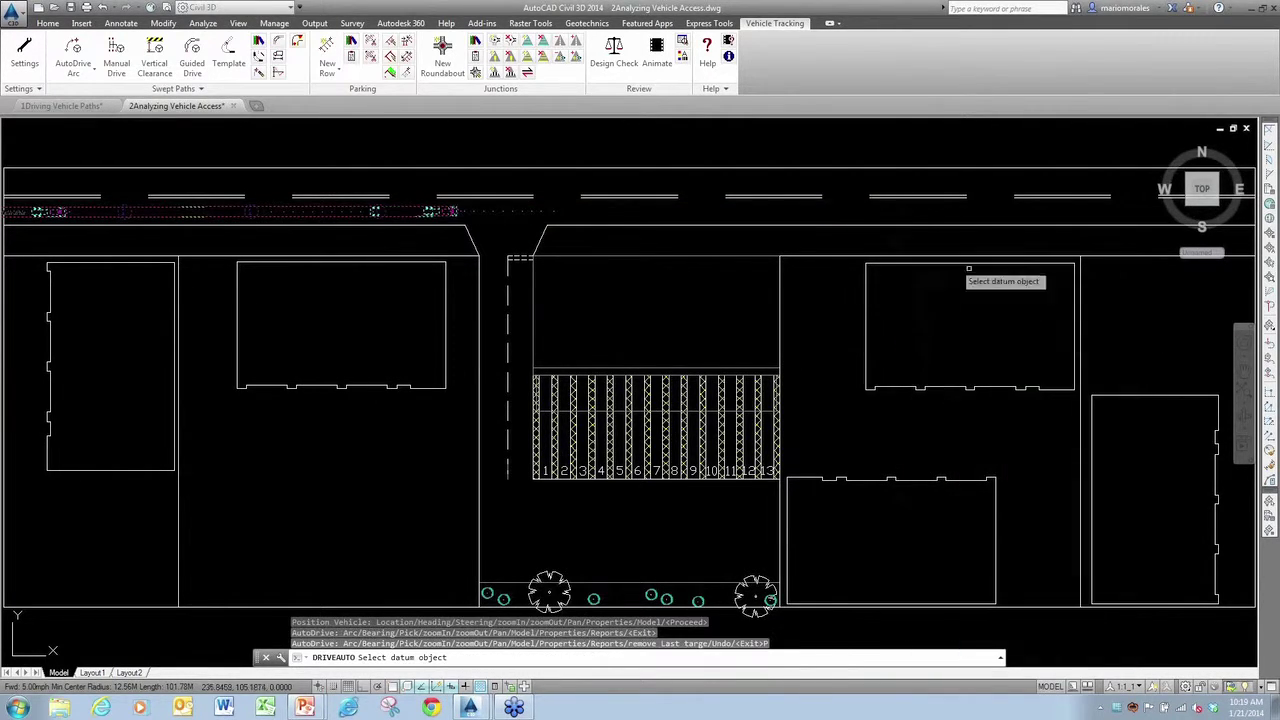
Step: Turn the semi-trailer onto the datum line's bearing, then resume freehand steering down the driveway
click(507, 295)
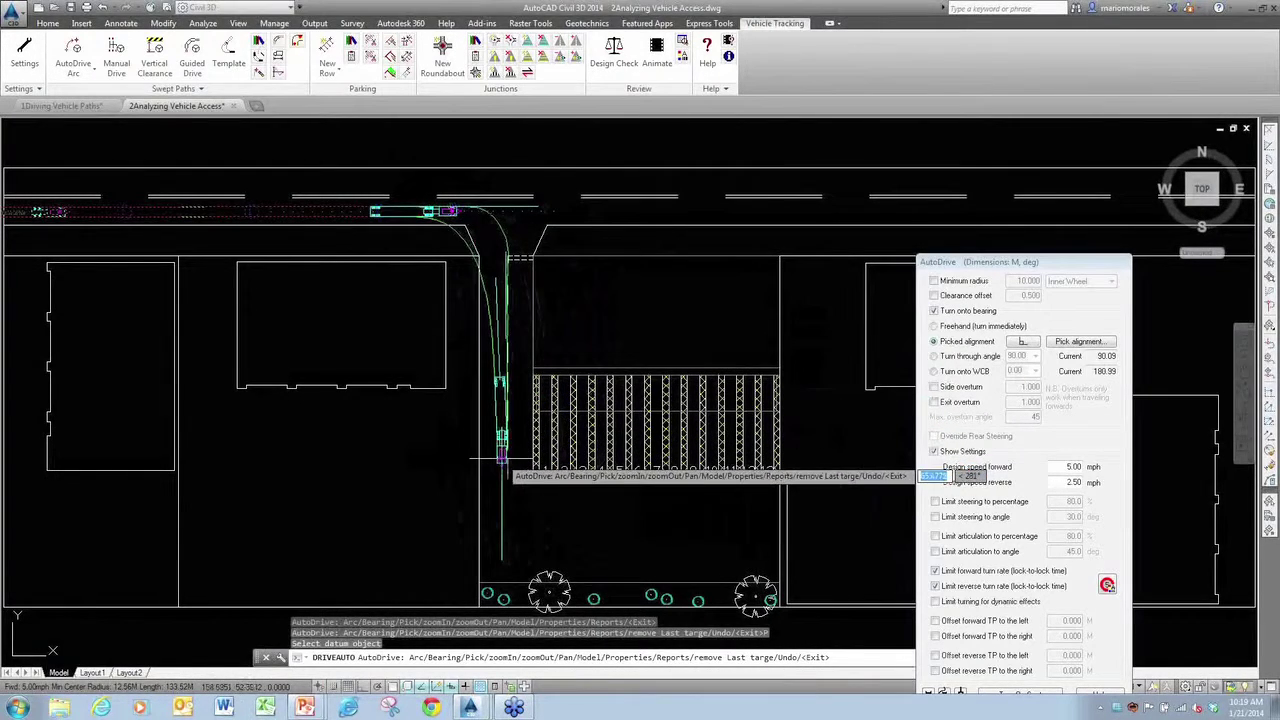
scroll(492, 418, up, 2)
scroll(495, 425, down, 1)
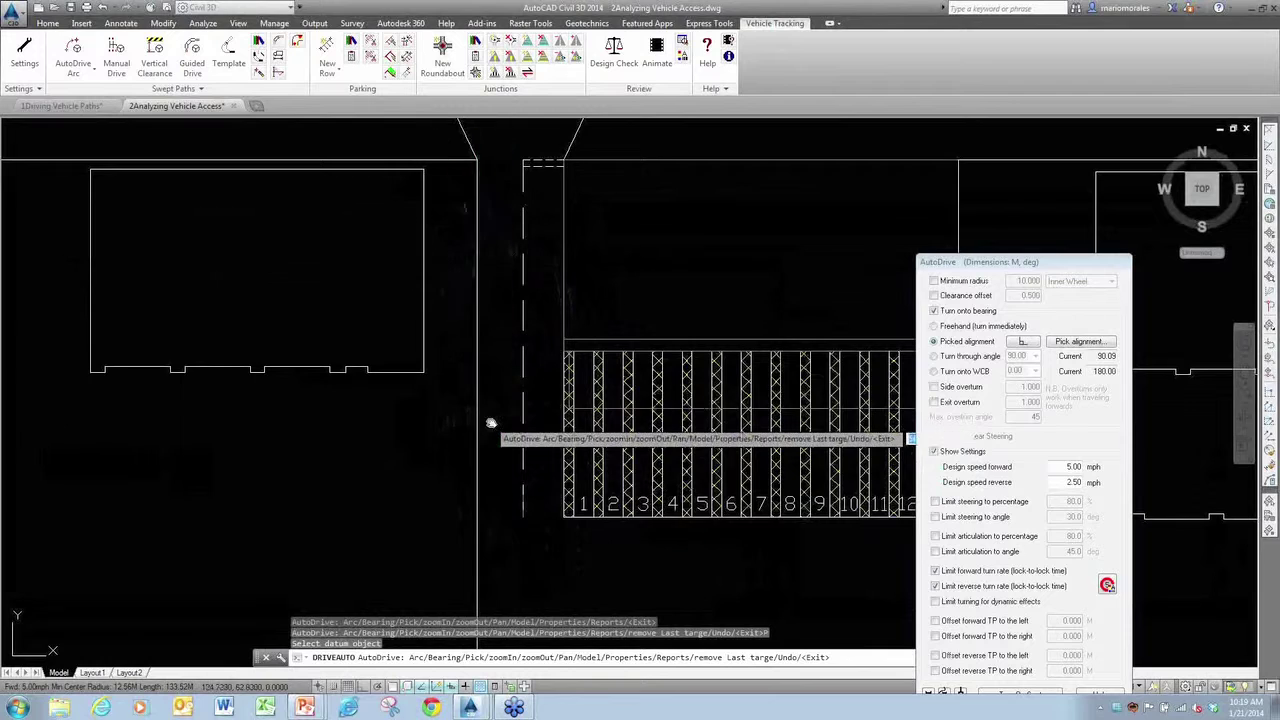
scroll(508, 430, up, 1)
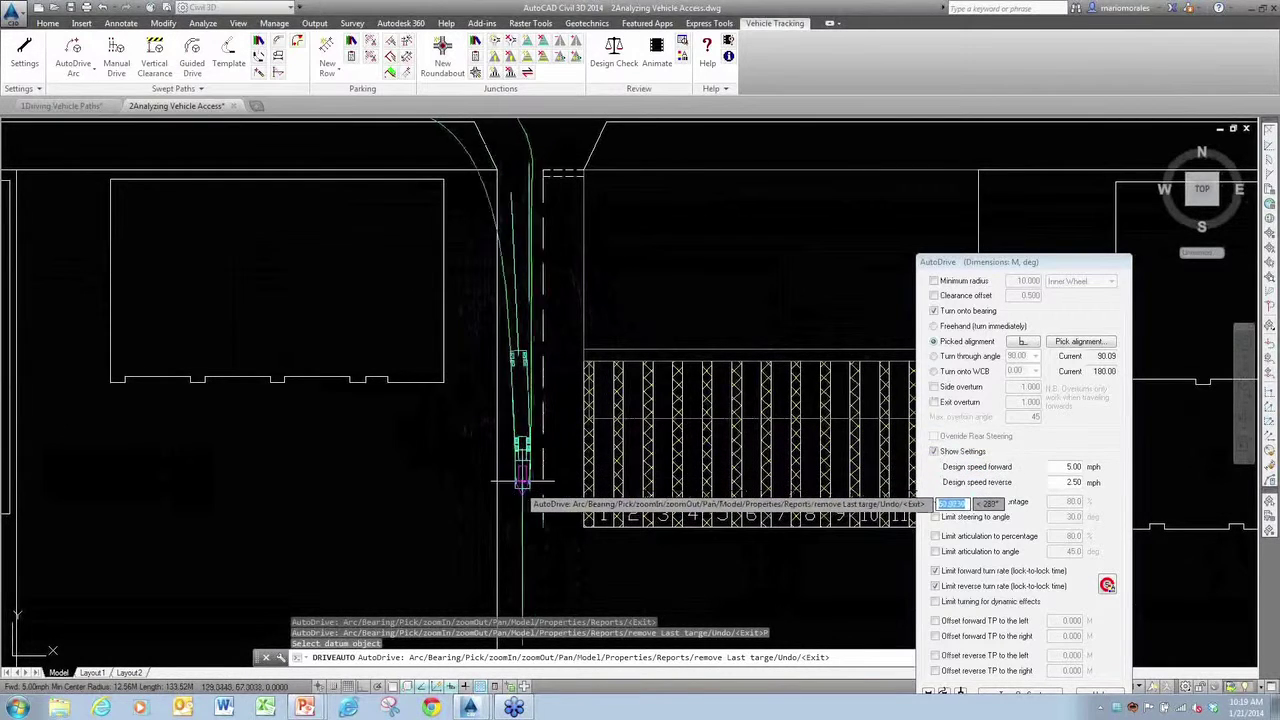
middle_drag(526, 505, 433, 408)
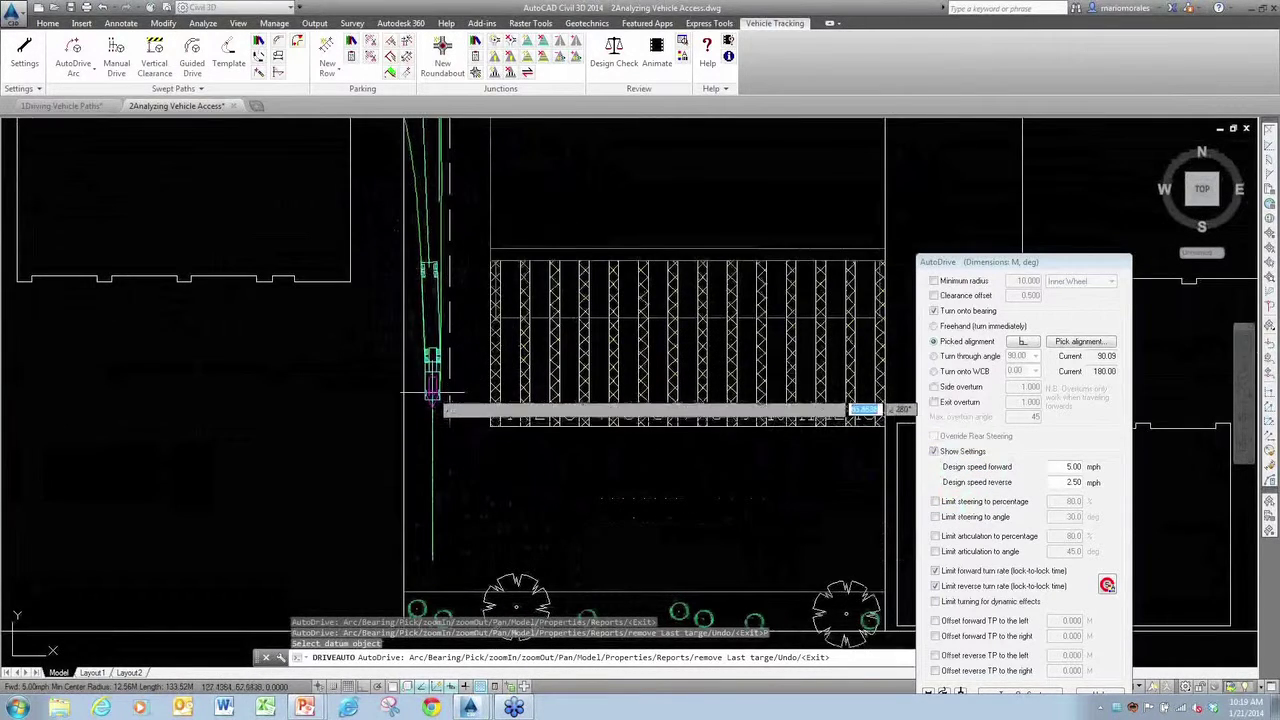
key(Escape)
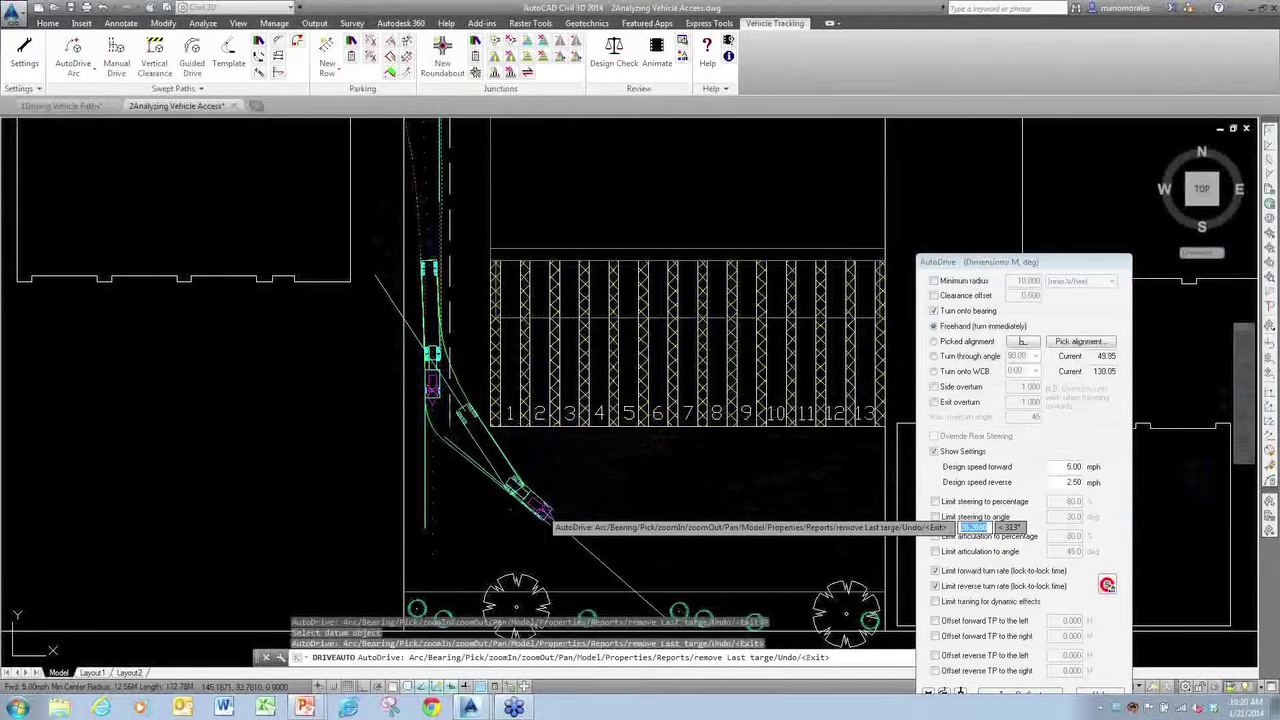
Step: Curve the path toward the lot's south side and pick a stall line as the alignment datum
click(545, 512)
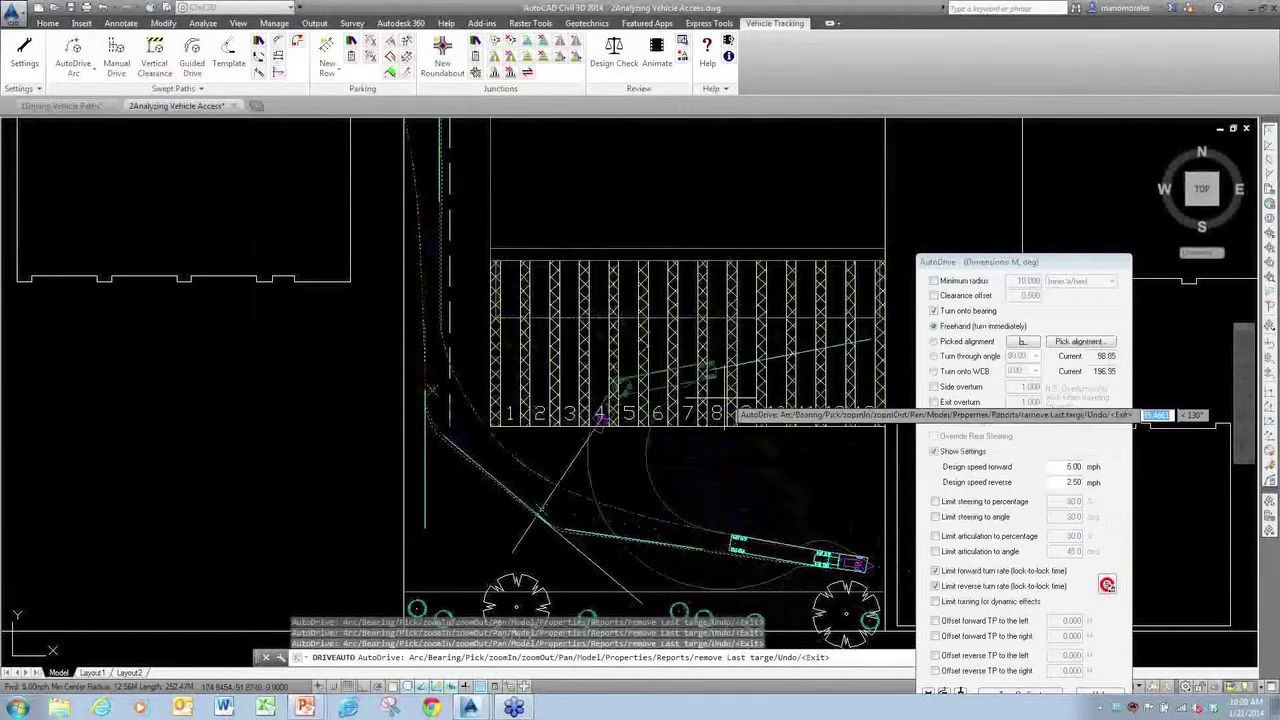
click(1063, 343)
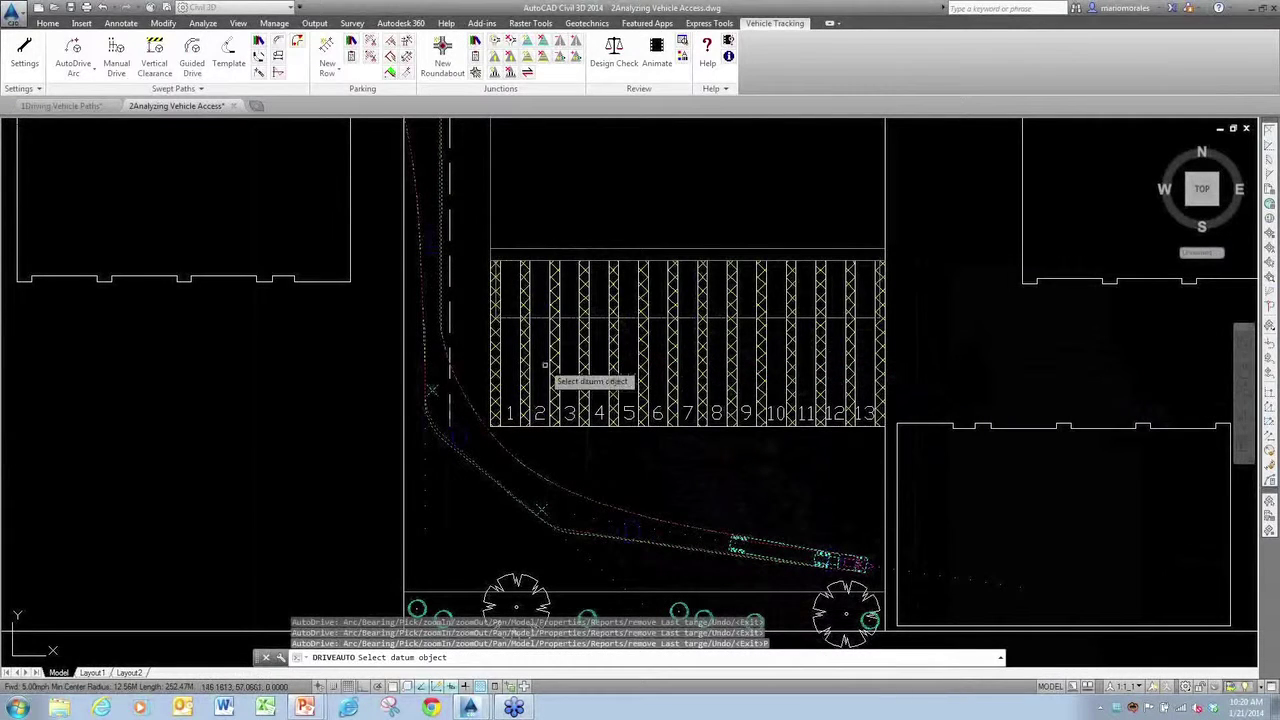
scroll(539, 357, up, 2)
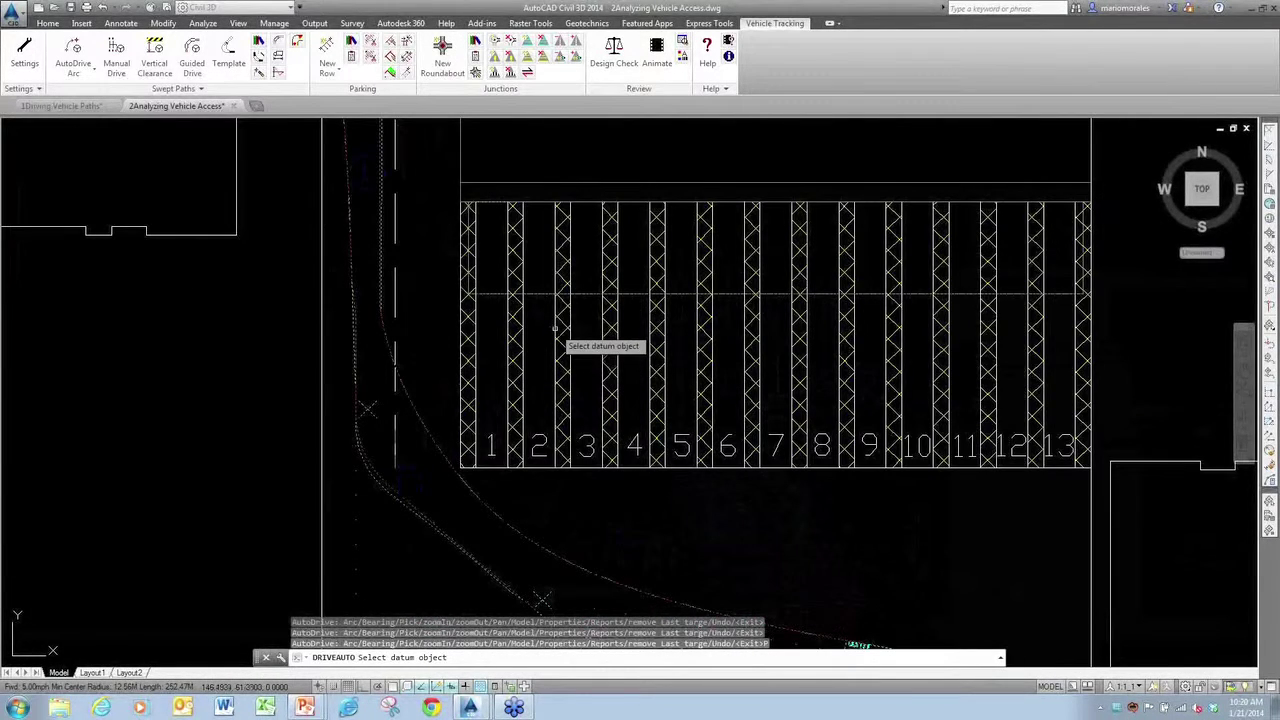
click(555, 328)
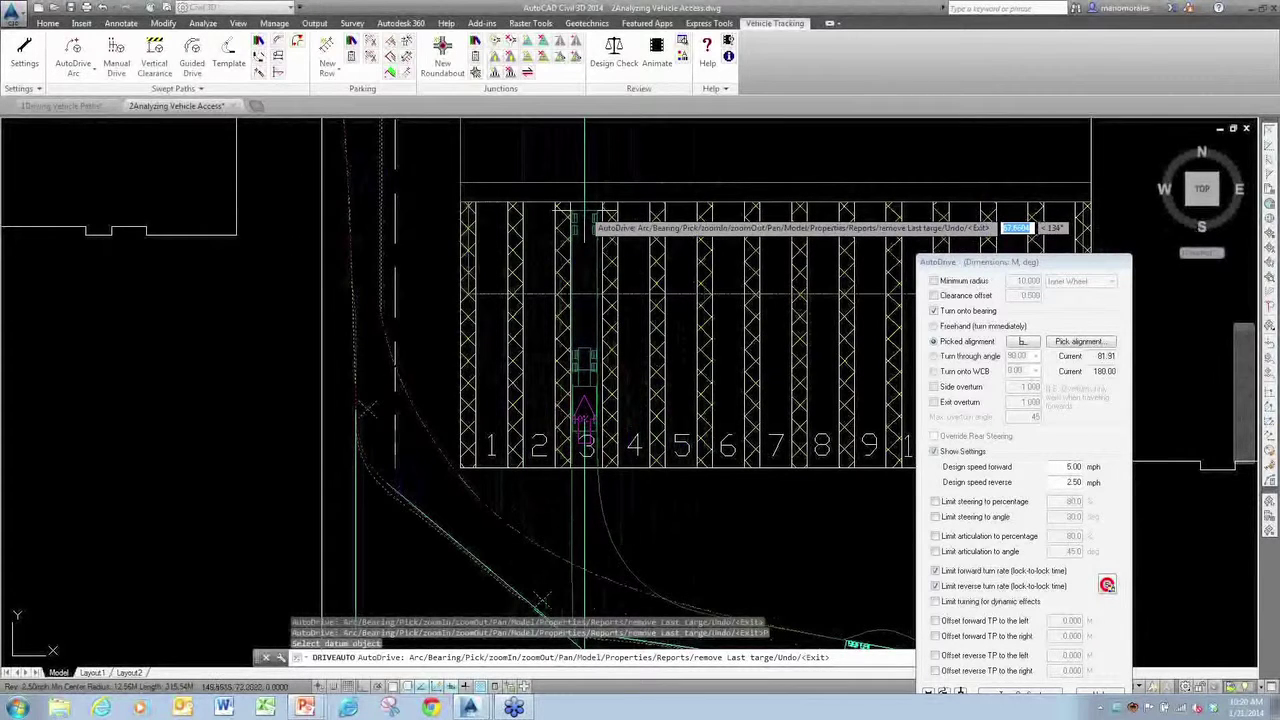
Step: Reverse the semi-trailer into stall 3 and finish the swept path
click(587, 218)
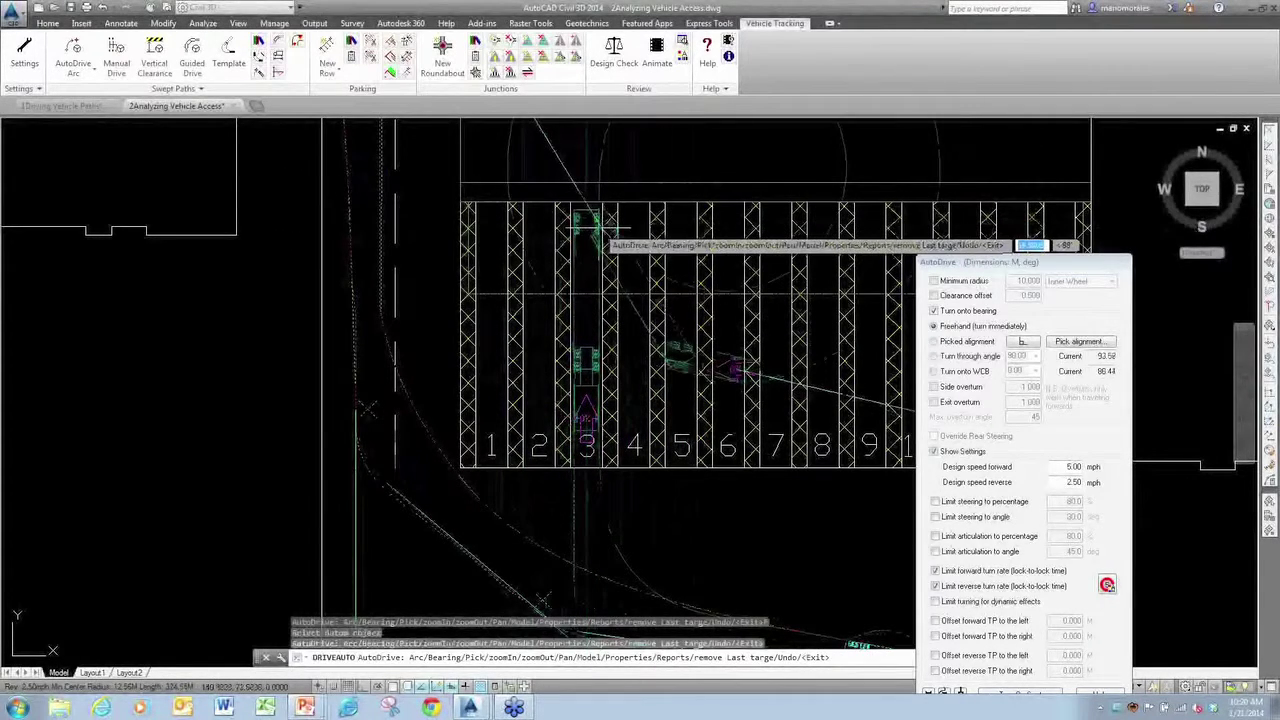
key(Return)
scroll(660, 450, down, 5)
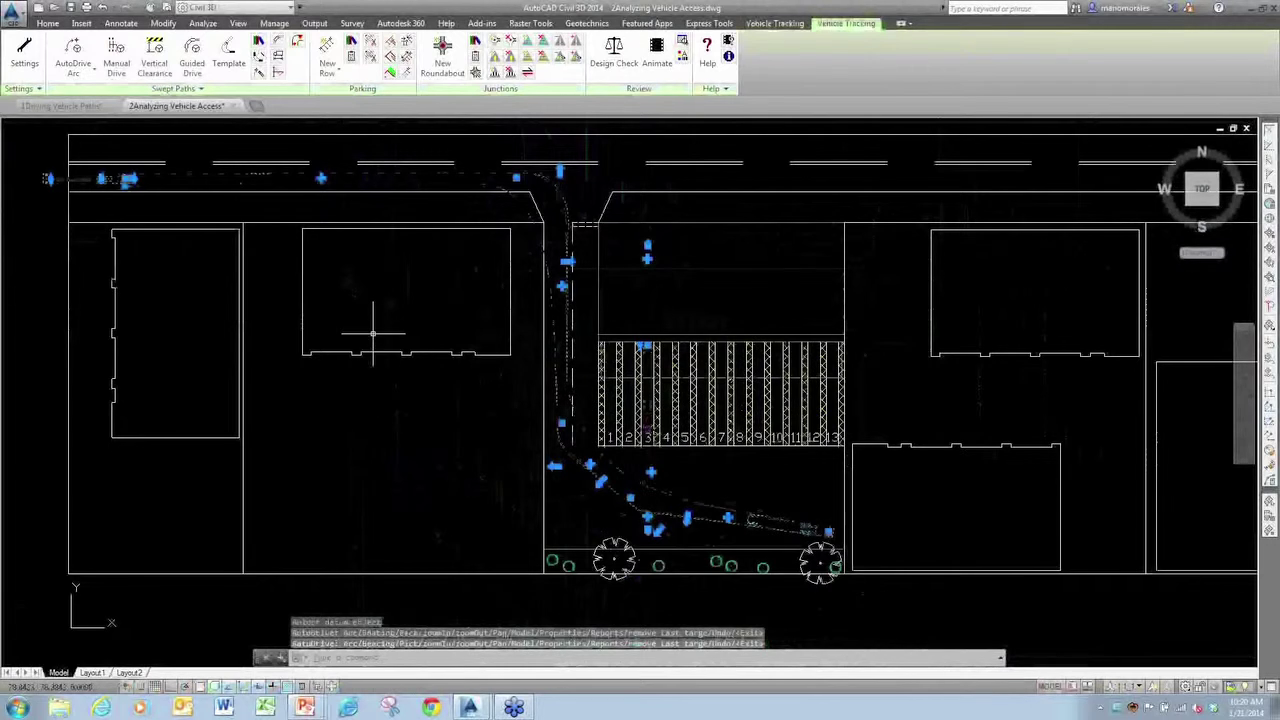
Step: Select the semi-trailer's swept path and launch Animate from the Vehicle Tracking tab
middle_drag(373, 335, 456, 360)
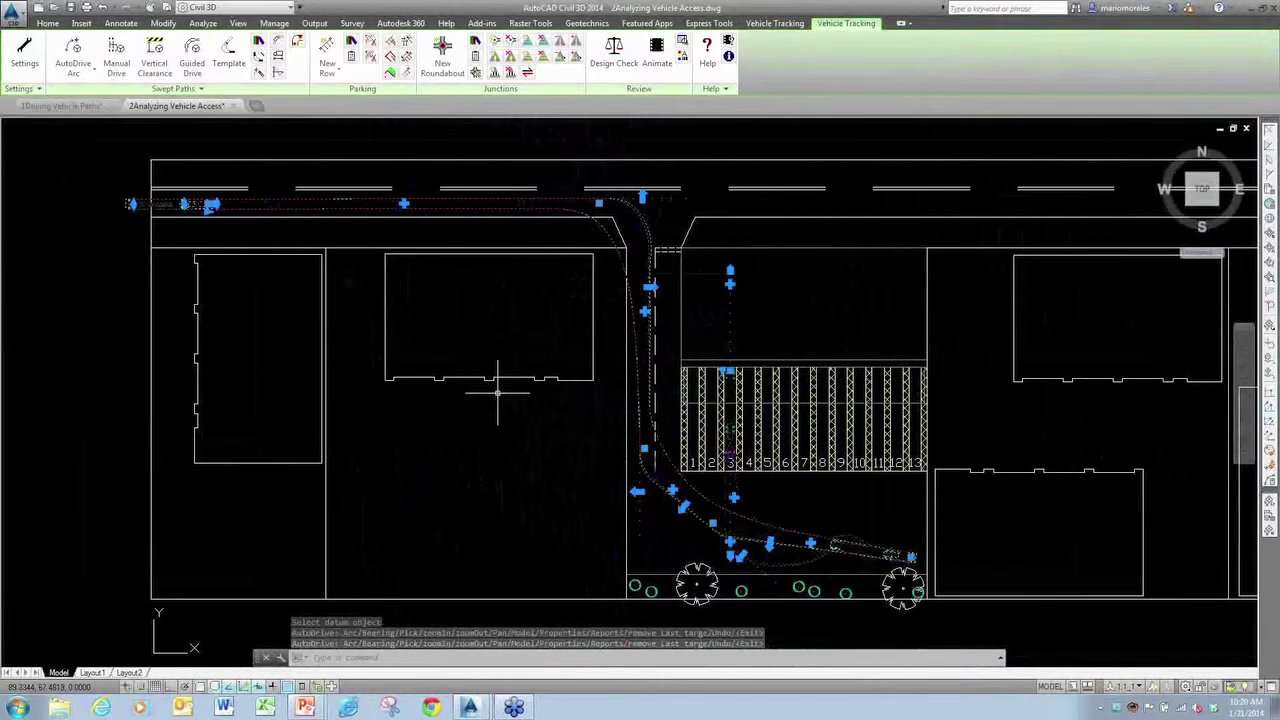
key(Escape)
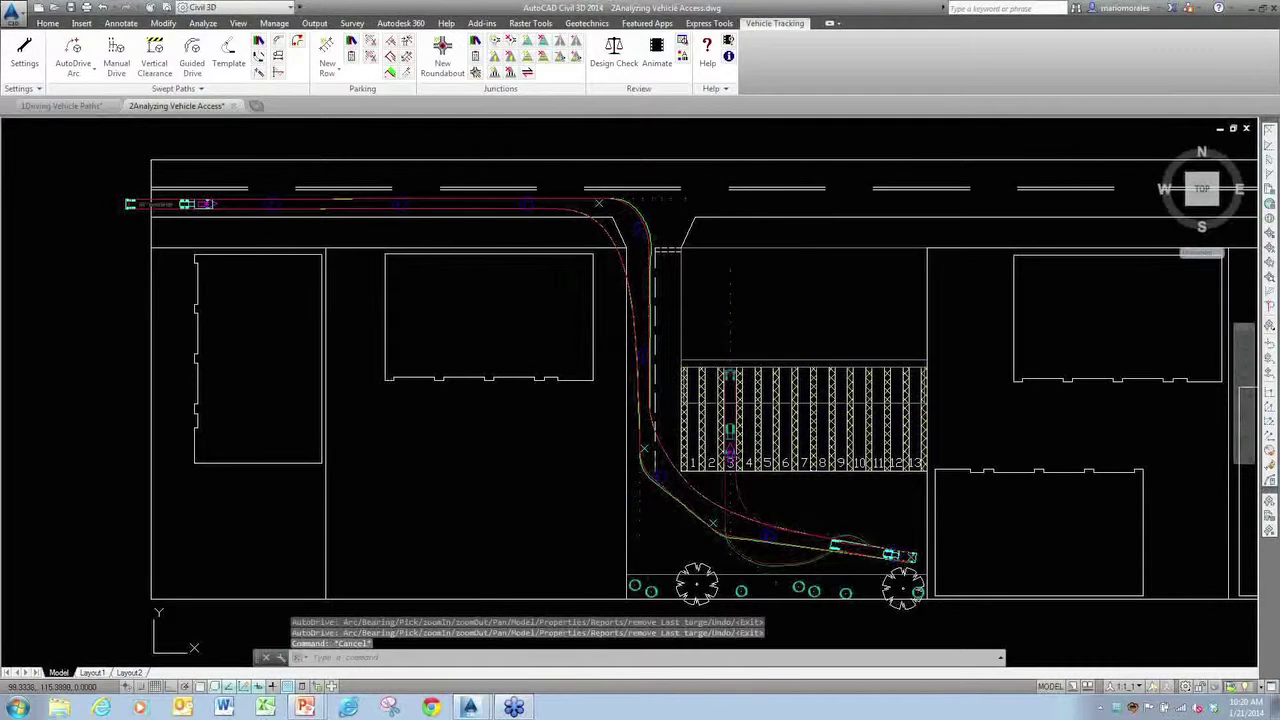
click(541, 213)
click(657, 50)
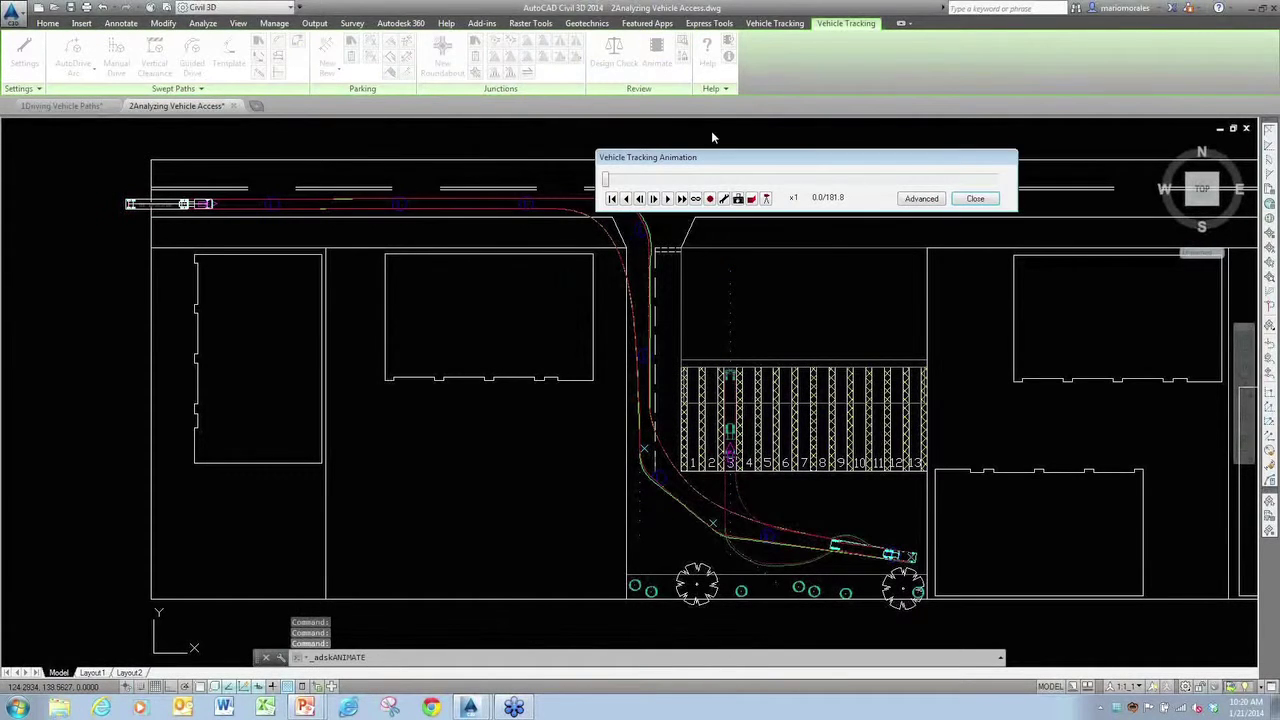
Step: Move the animation controls off the path and fast-forward playback to x4 speed
drag(713, 165, 776, 146)
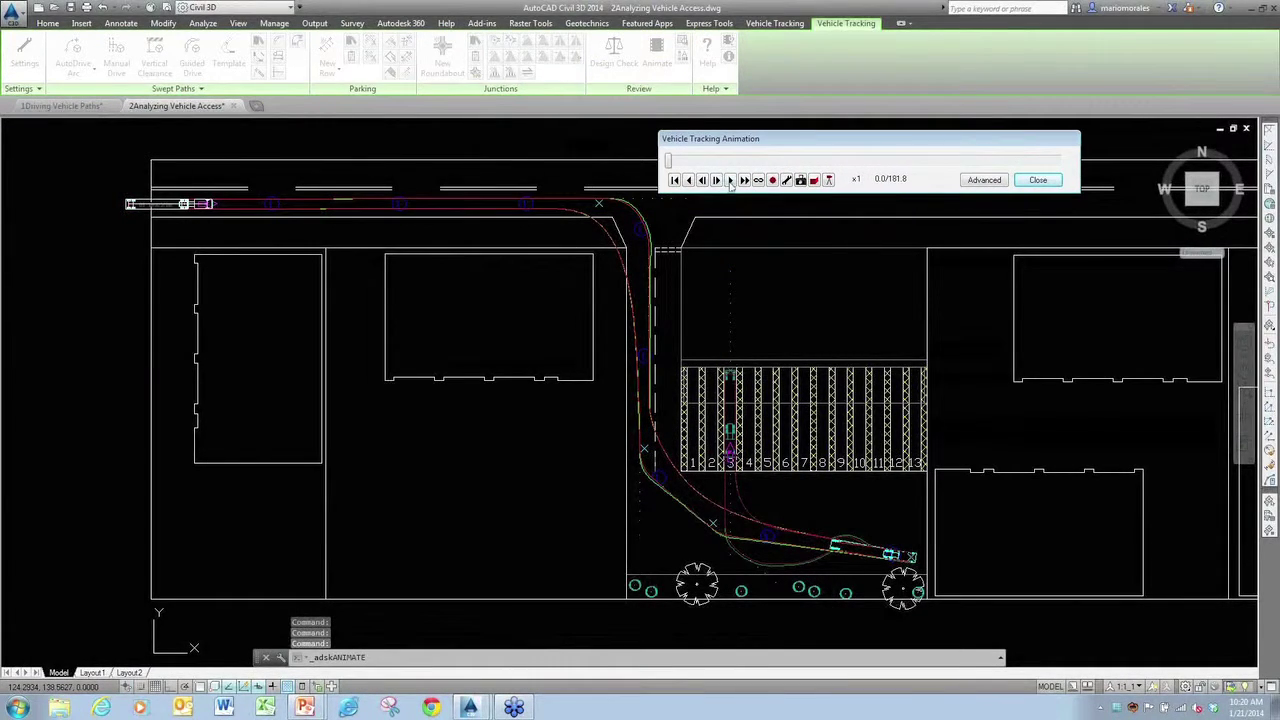
click(744, 181)
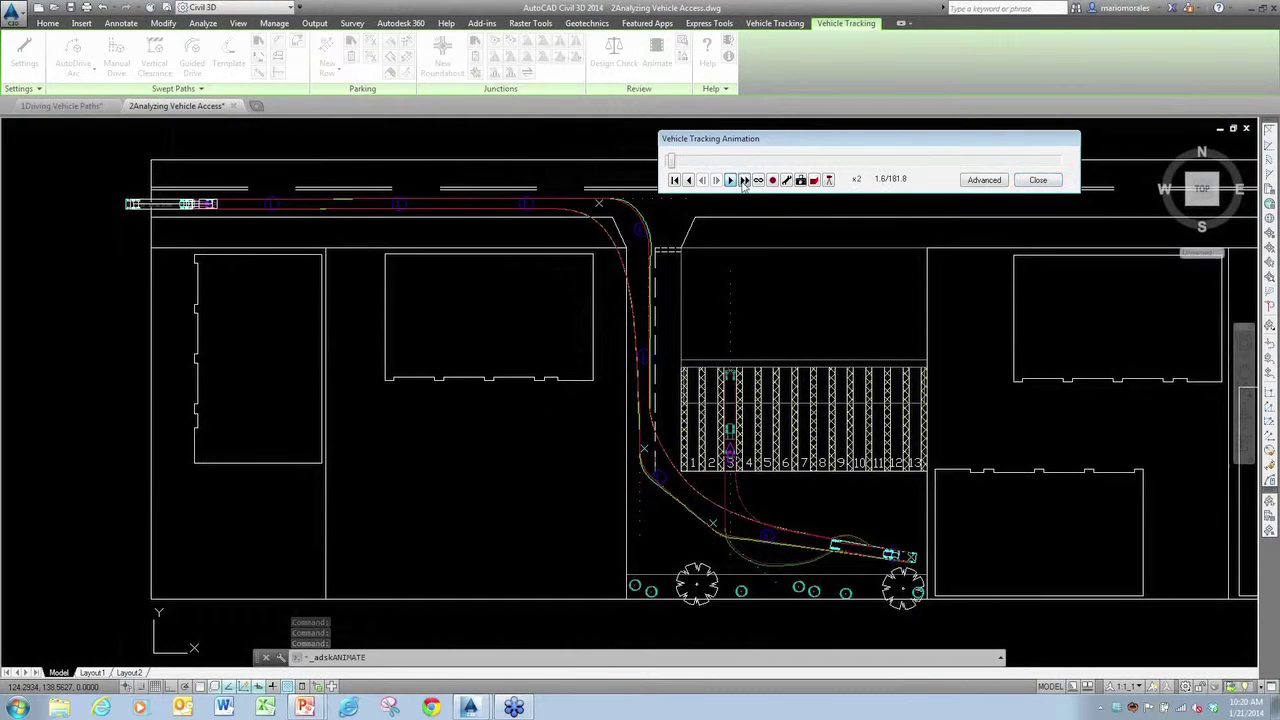
click(744, 181)
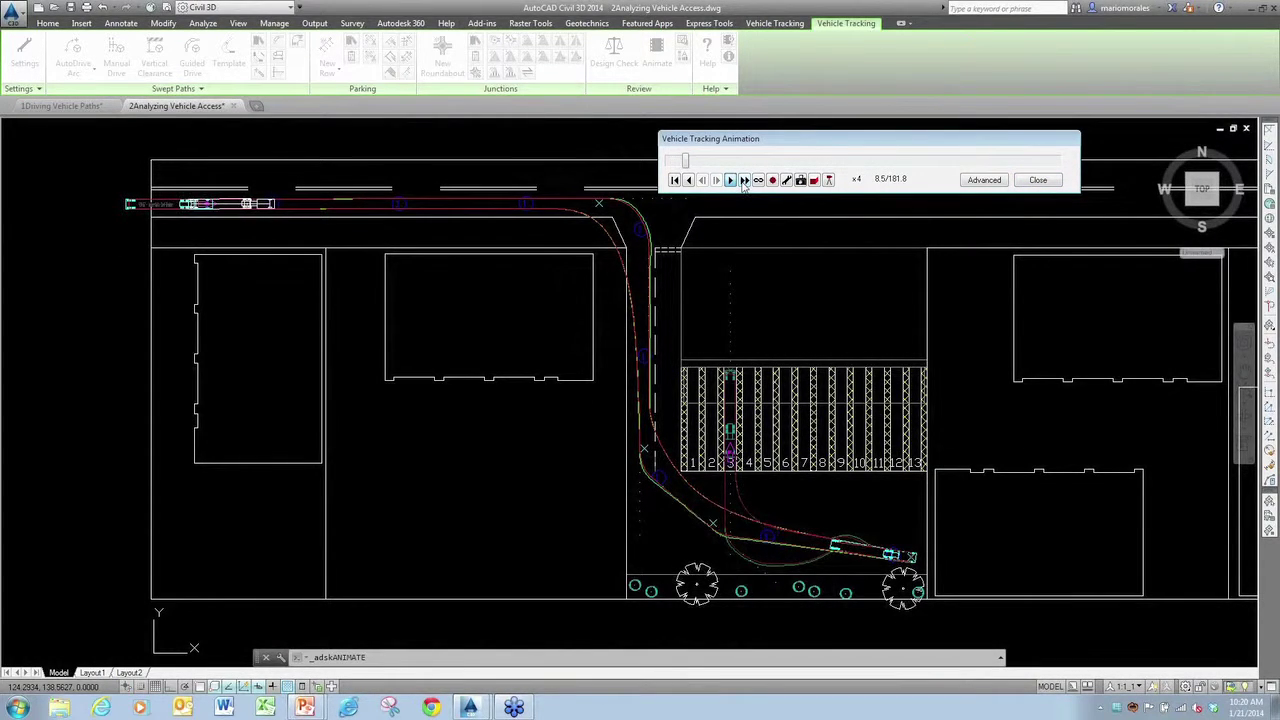